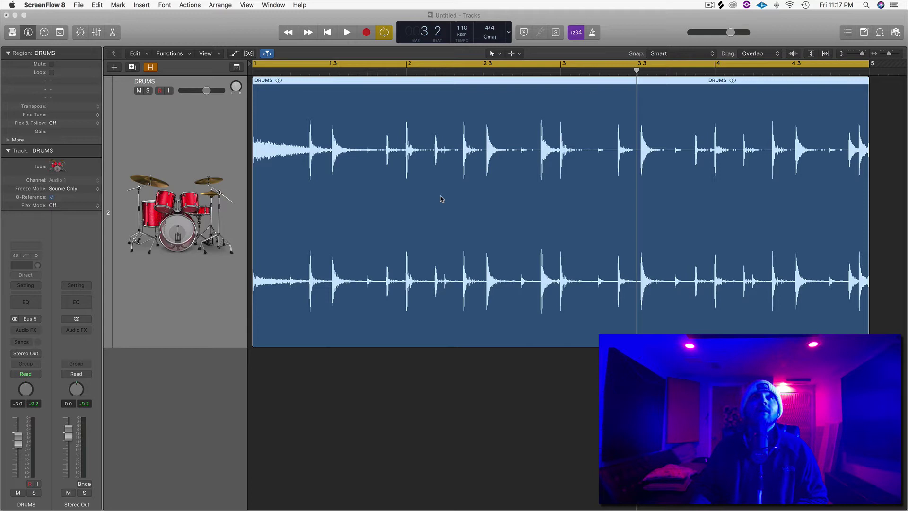
- Focus the Logic project and loop-play the 4-bar DRUMS region at 110 BPM
click(184, 328)
key(space)
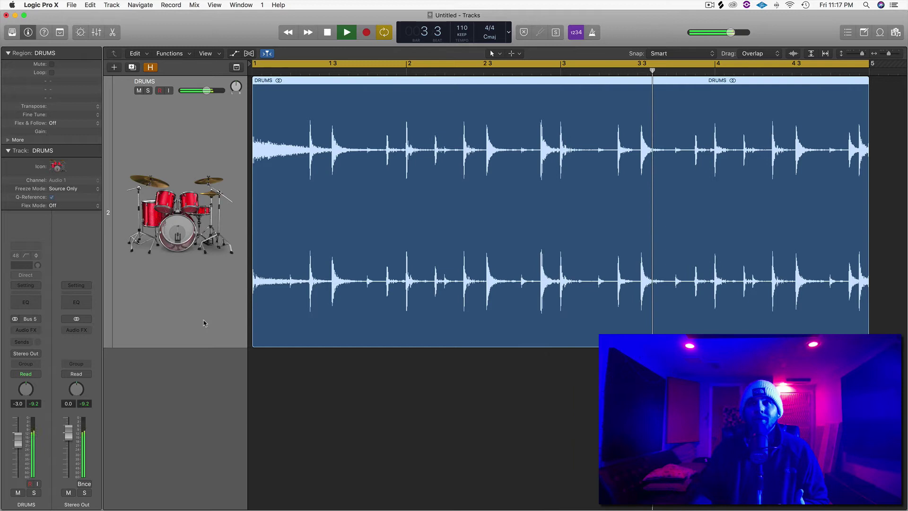
- Stop playback, select the DRUMS region, tidy the inspector, and show the tracks' flex controls
key(space)
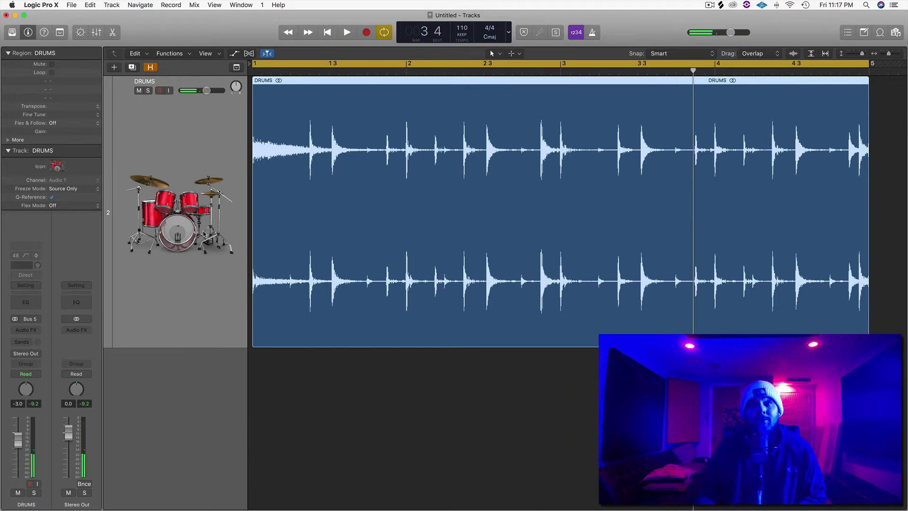
click(399, 400)
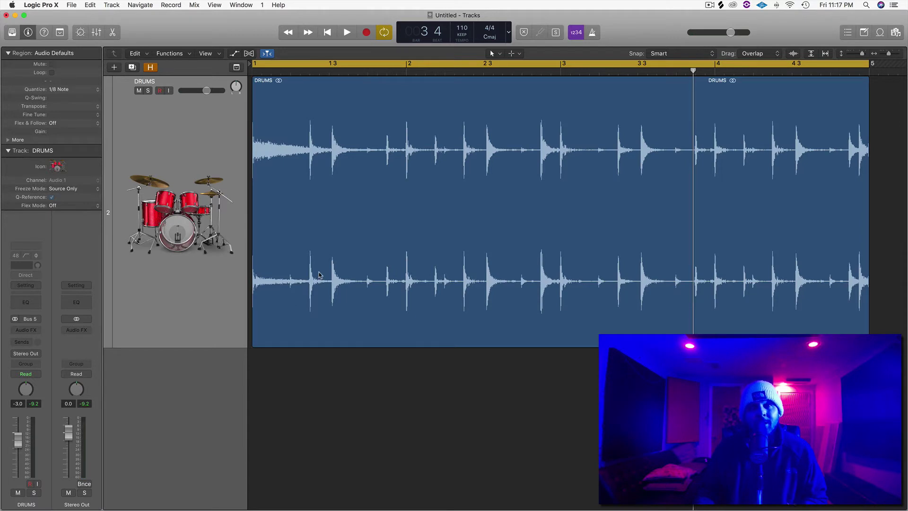
click(204, 321)
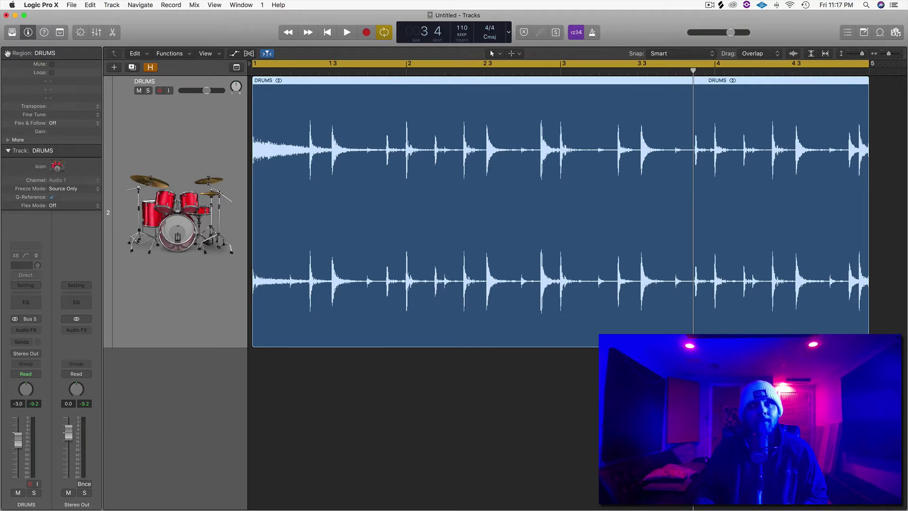
click(7, 53)
click(7, 66)
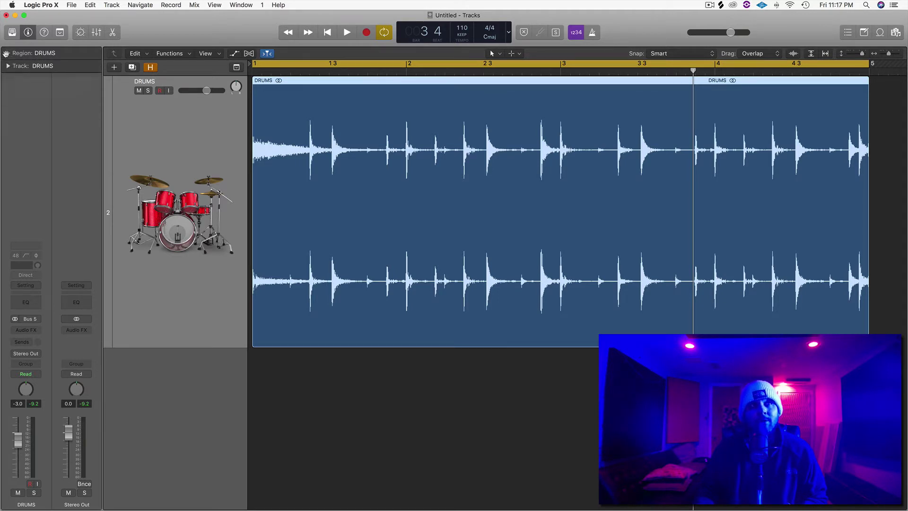
click(8, 53)
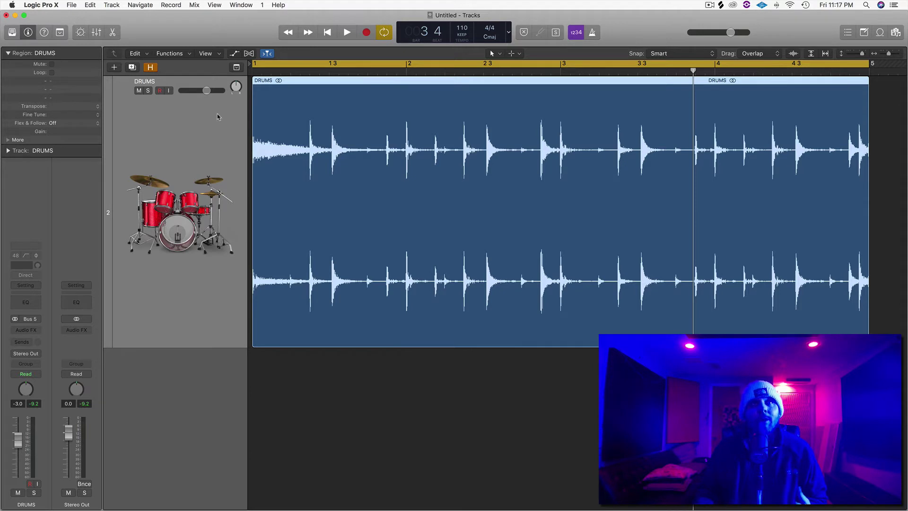
click(249, 54)
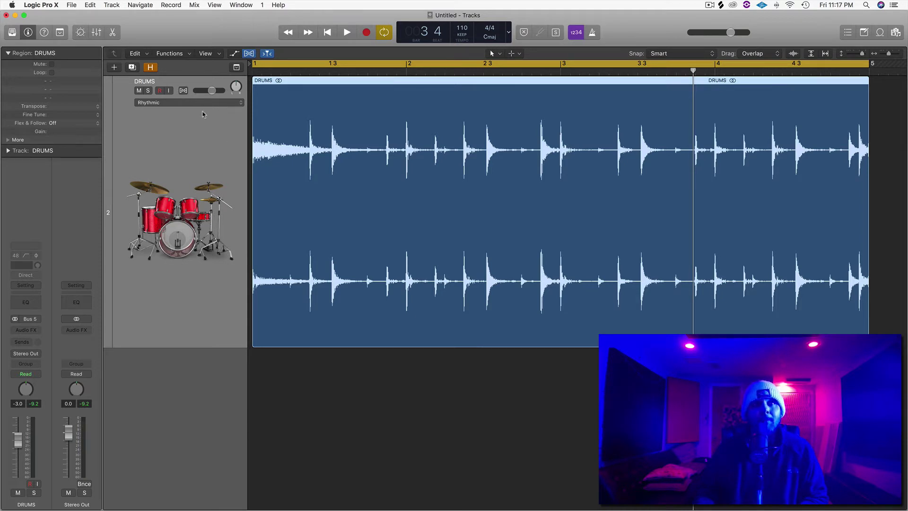
- Set the DRUMS track's flex mode to Flex Time – Rhythmic
click(217, 103)
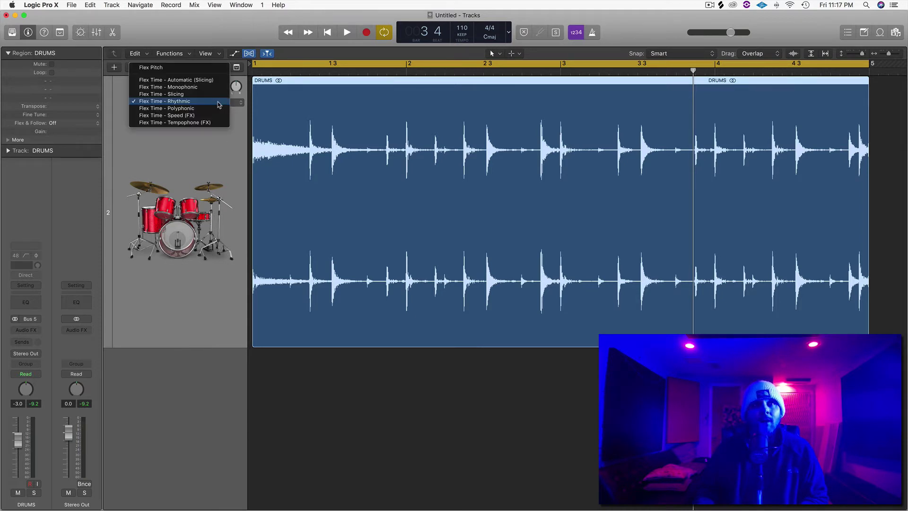
click(184, 102)
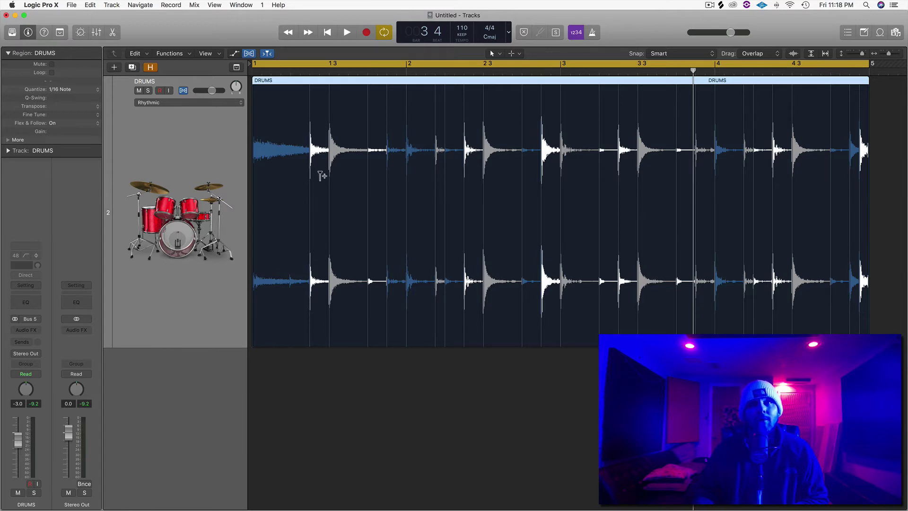
- Set the region's Quantize to Off and toggle the DRUMS track's flex off and back on
key(ctrl+Up)
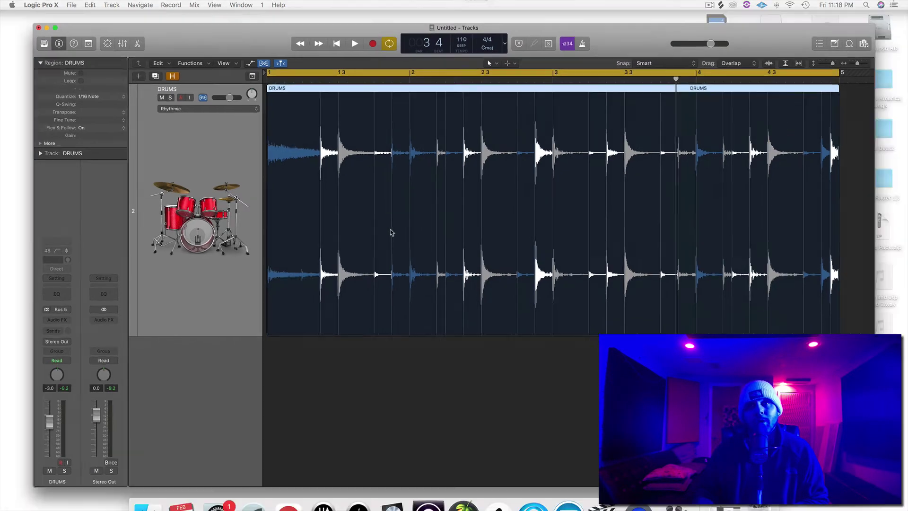
click(240, 179)
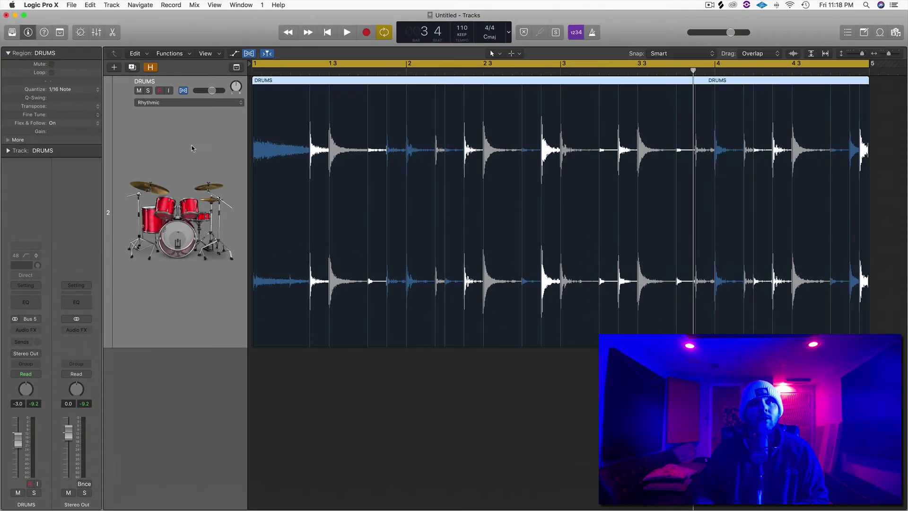
click(72, 90)
click(72, 49)
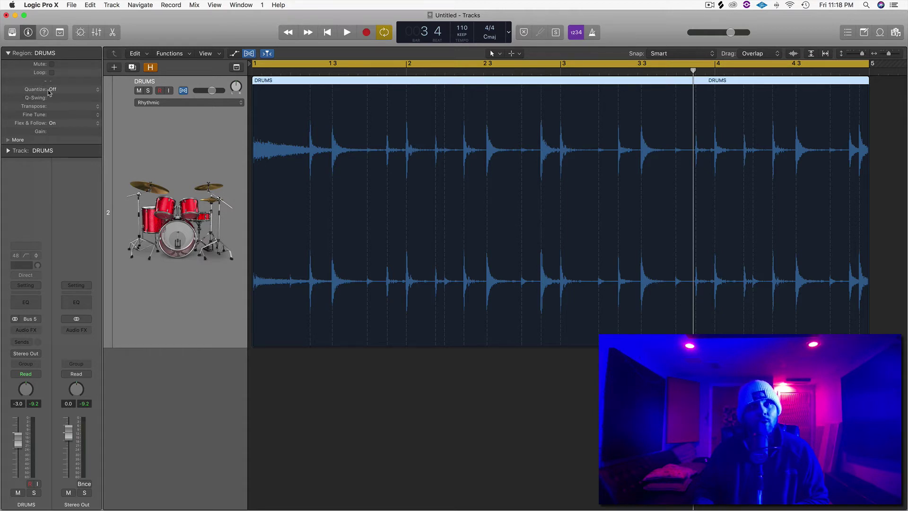
click(184, 91)
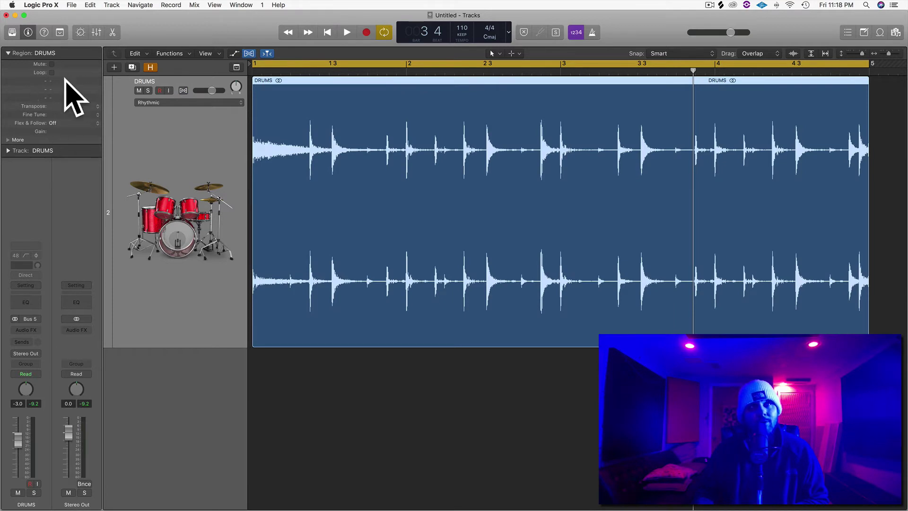
click(183, 91)
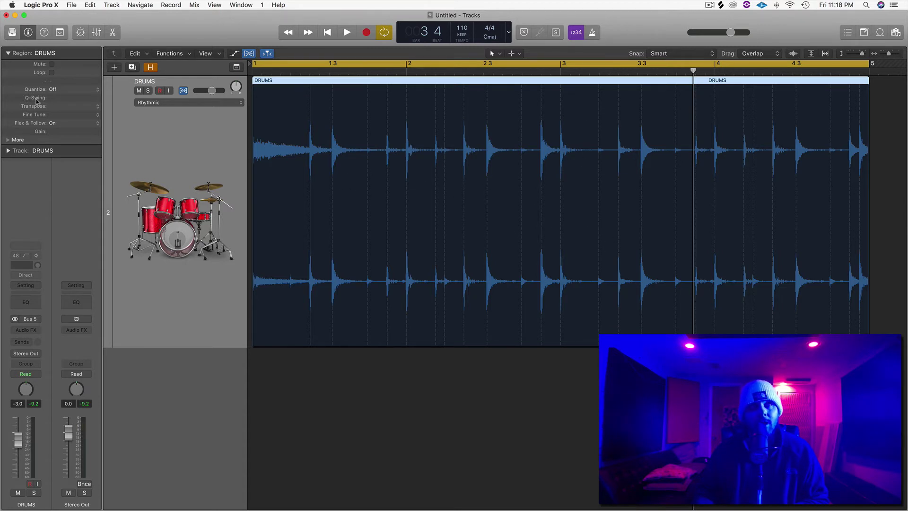
- Quantize the DRUMS region to 1/16 Note and play it back
click(62, 92)
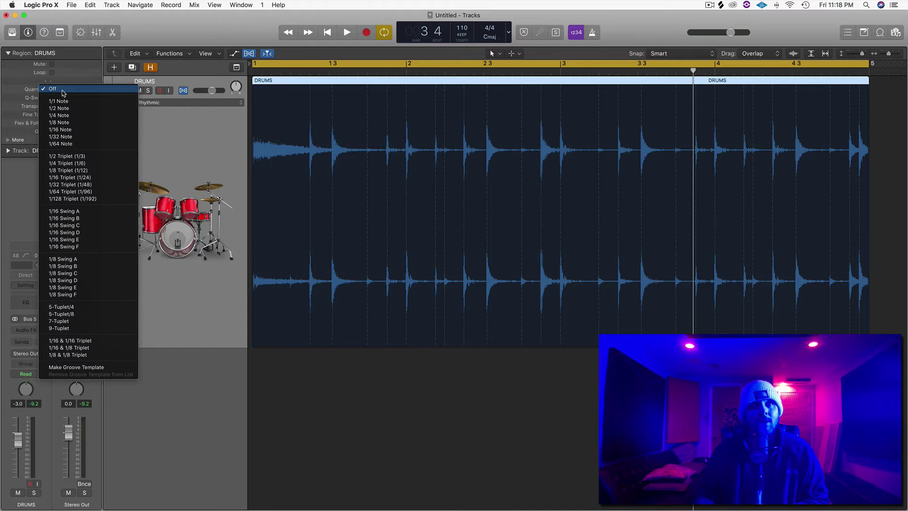
click(74, 129)
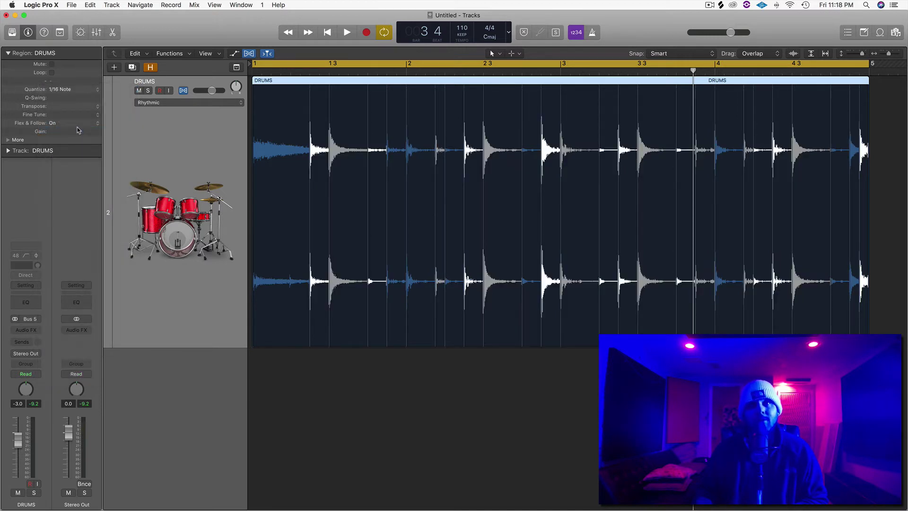
key(space)
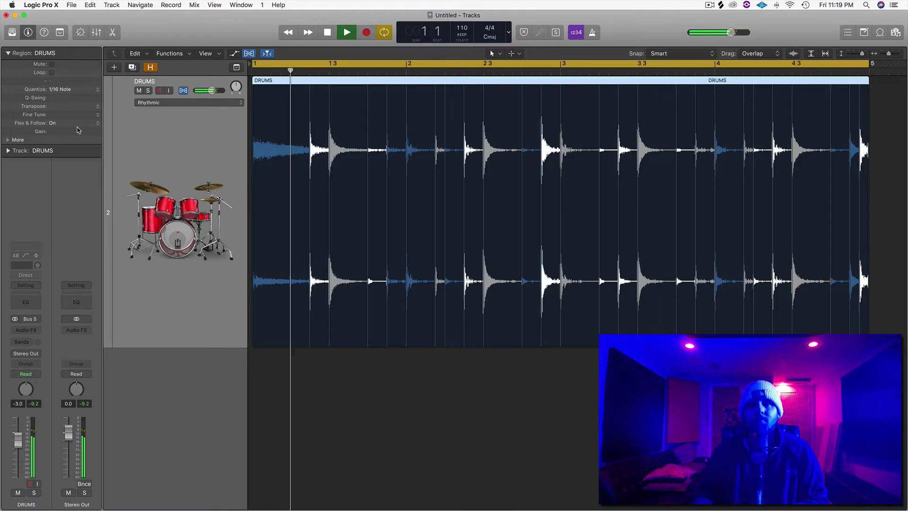
- Stop playback of the 1/16-quantized DRUMS loop
key(space)
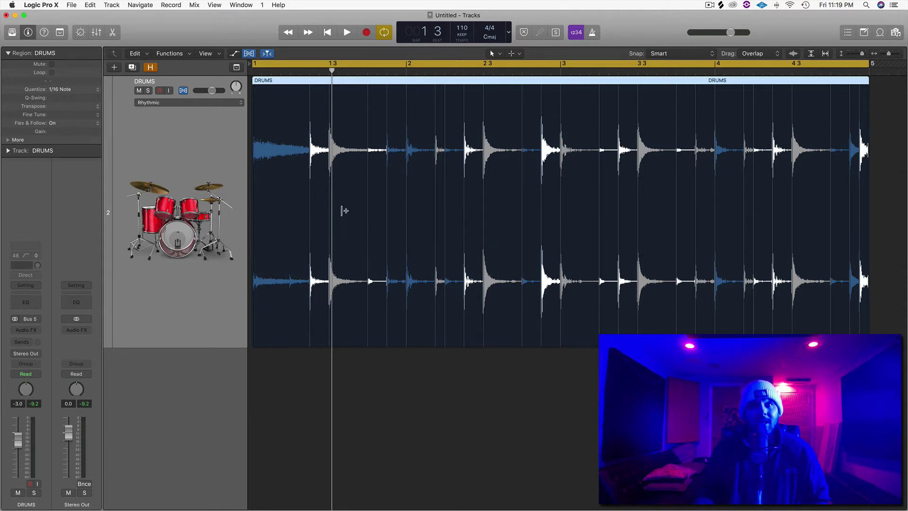
- Set region Quantize back to Off, then add flex markers at the snare near bar 1 beat 3
click(74, 91)
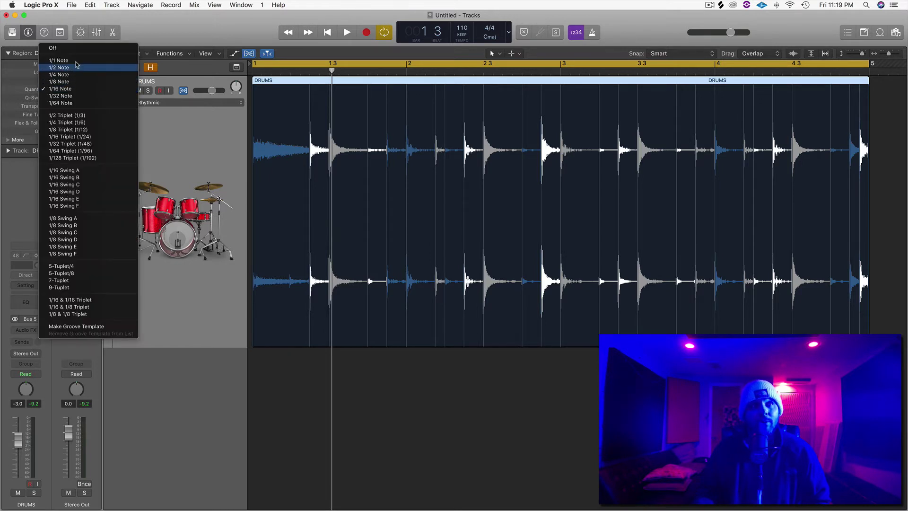
click(77, 50)
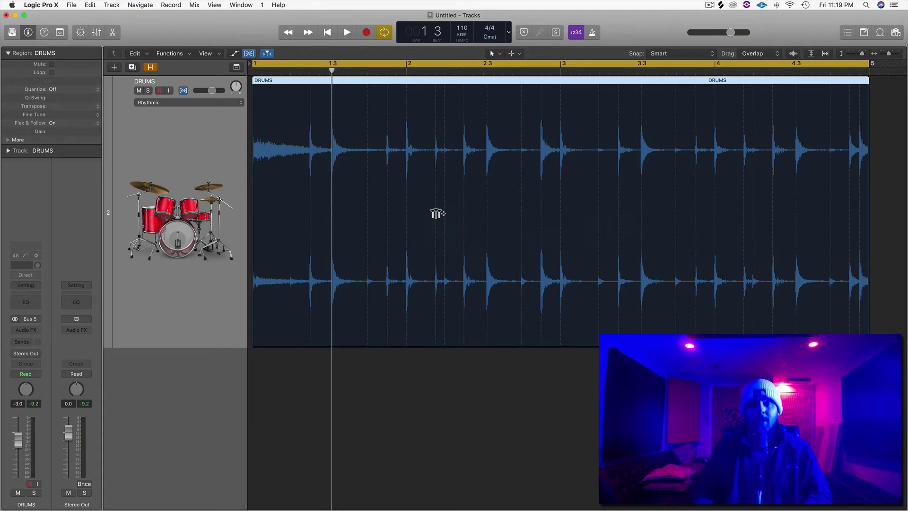
key(super+Right)
key(super+Right)
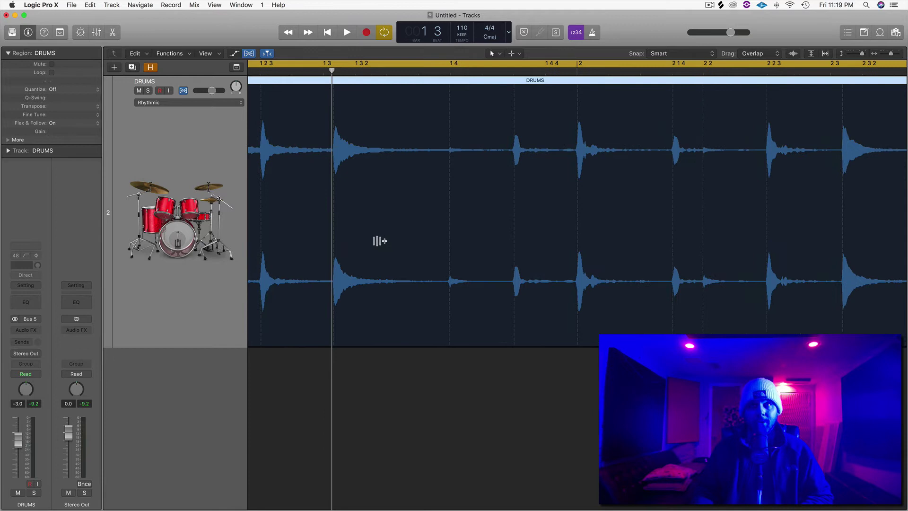
scroll(383, 237, left, 5)
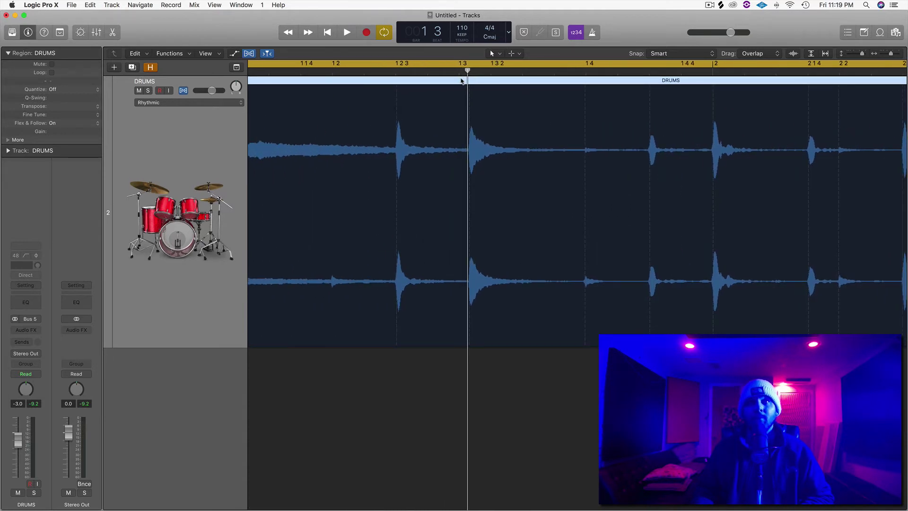
click(380, 119)
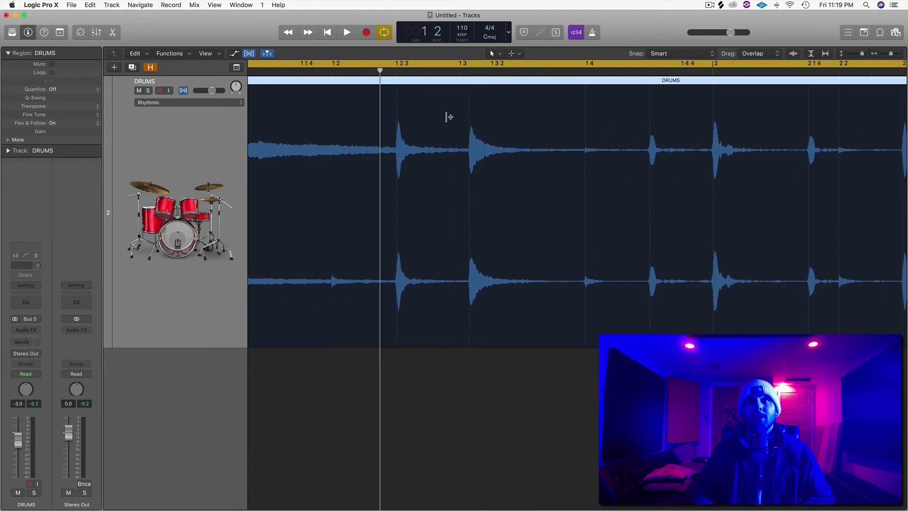
click(469, 253)
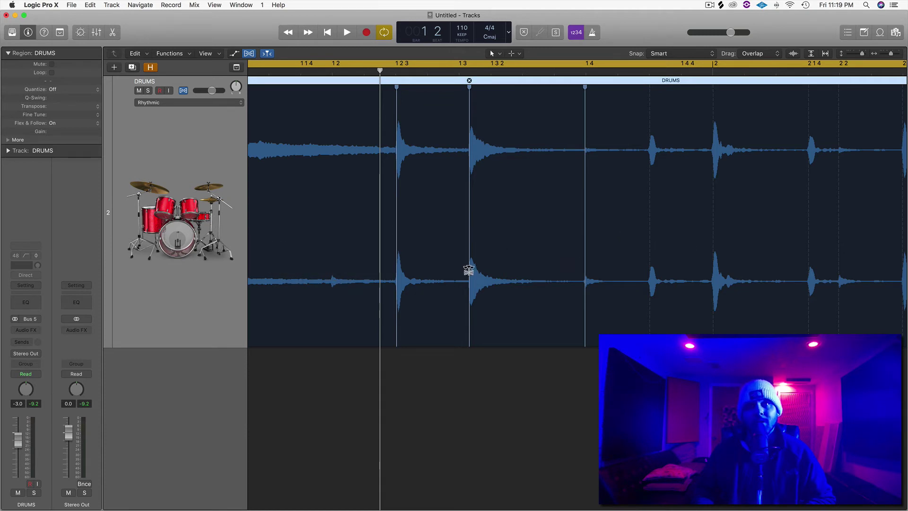
- Try stretching the first snare later, then undo the stretch and its flex markers
mouse_move(468, 270)
mouse_down()
mouse_move(495, 265)
mouse_move(449, 270)
mouse_move(509, 270)
mouse_move(457, 266)
mouse_up()
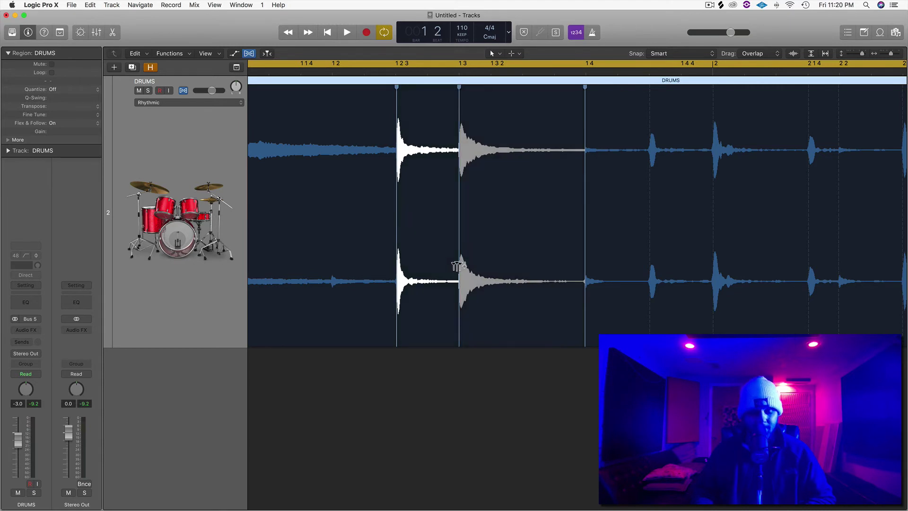
key(super+z)
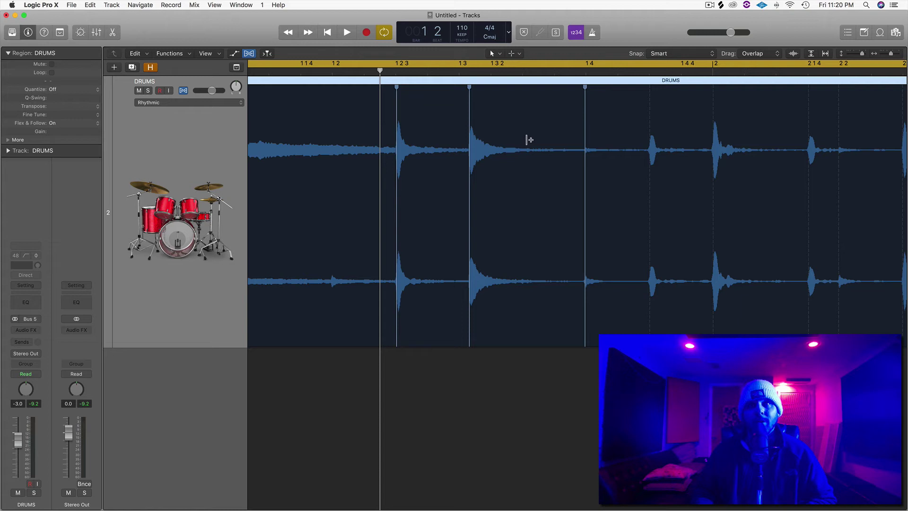
key(super+z)
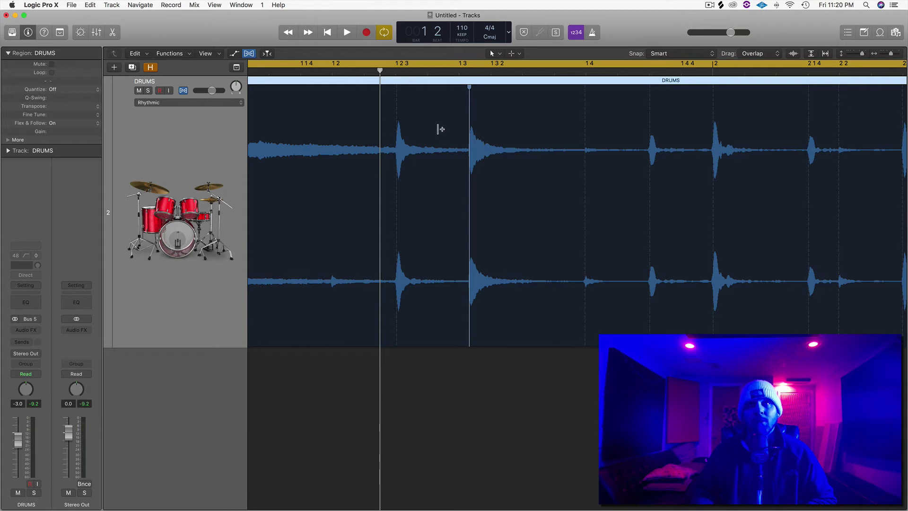
- Pull the bar 1 snare left onto the beat with a flex marker and play to check
click(524, 121)
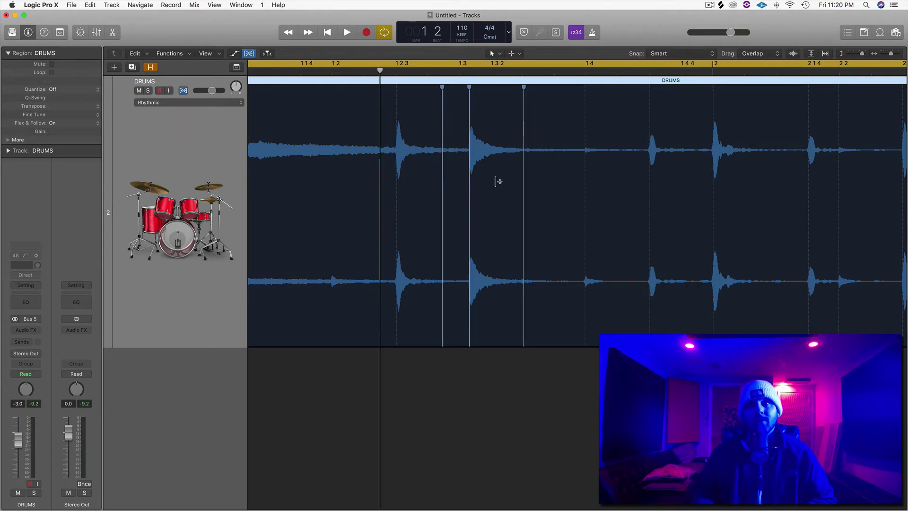
drag(468, 140, 459, 141)
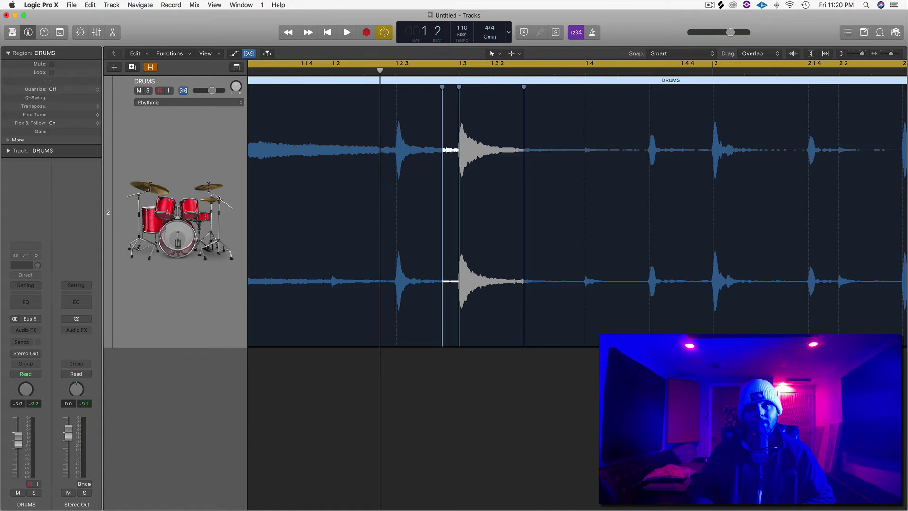
scroll(456, 189, right, 10)
scroll(401, 163, right, 3)
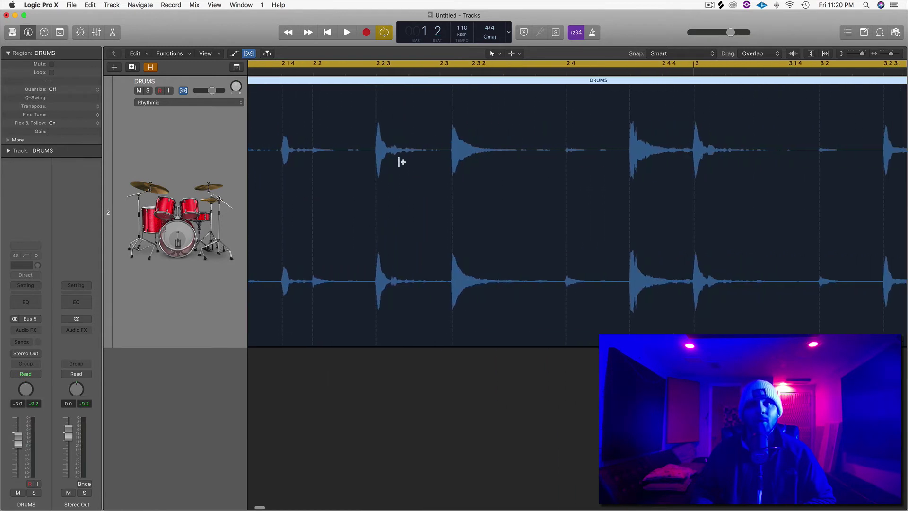
click(372, 120)
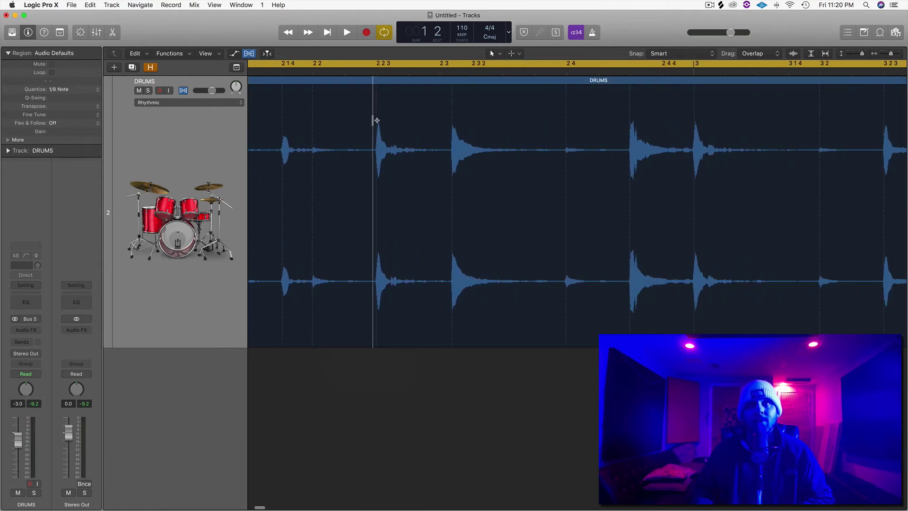
key(space)
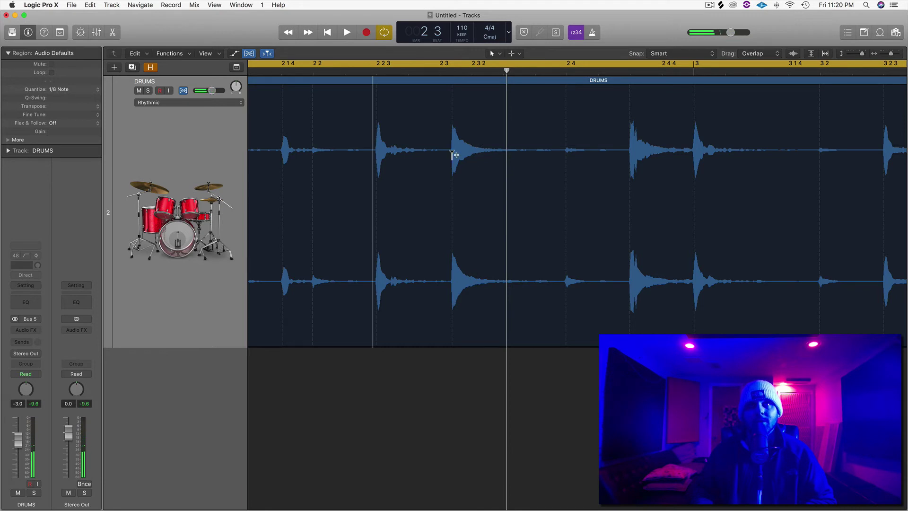
- Flex the bar 2 snare onto the grid, then play from bar 3
click(427, 140)
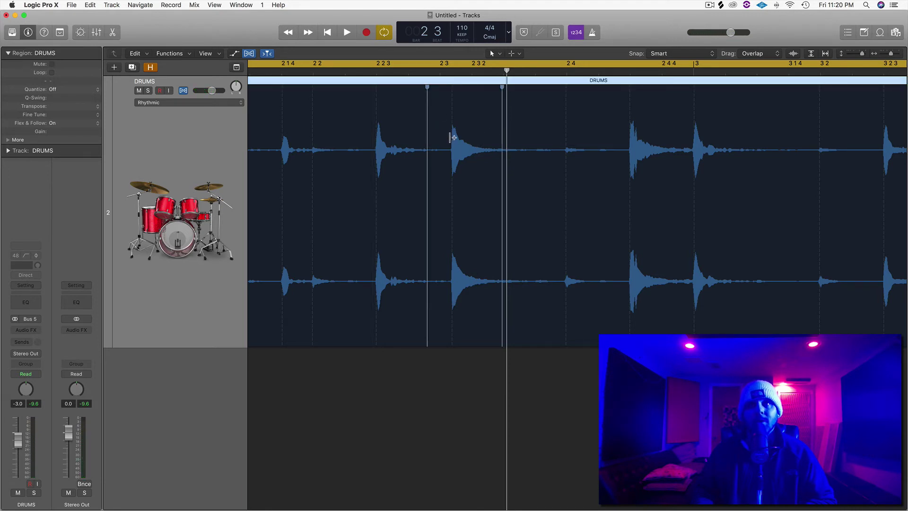
drag(452, 141, 440, 141)
scroll(440, 140, right, 5)
scroll(440, 142, right, 5)
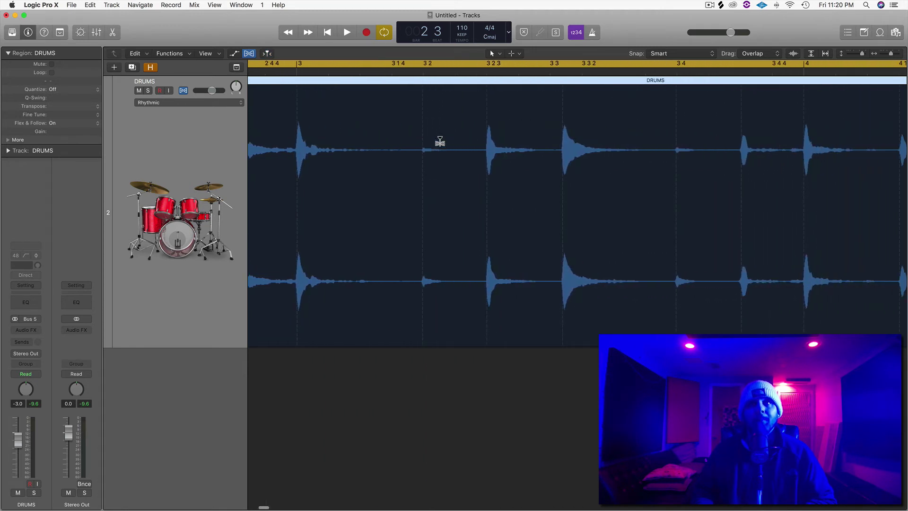
scroll(507, 126, right, 3)
click(447, 121)
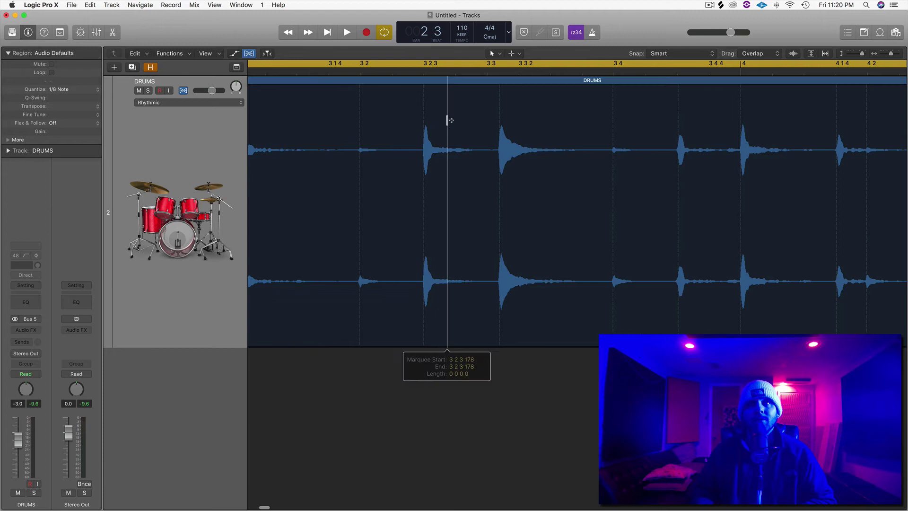
key(space)
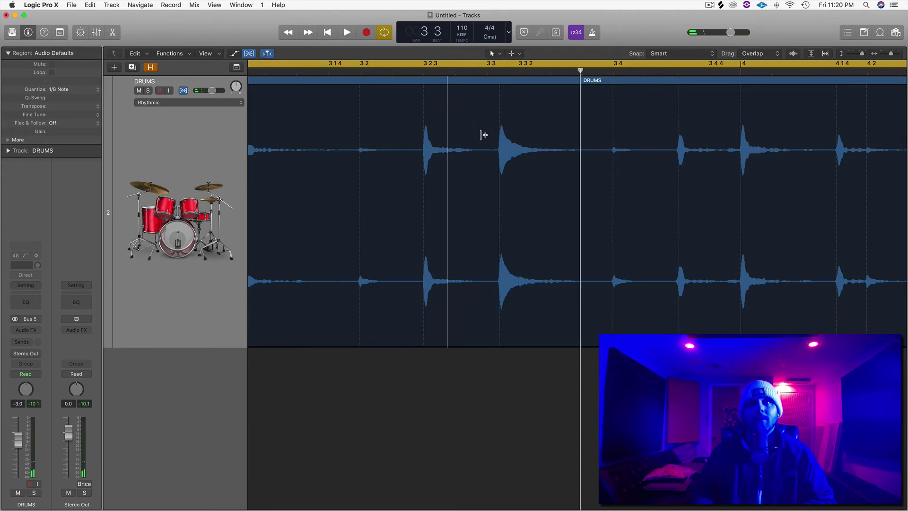
- Move the bar 3 snare onto the grid with a flex marker and play it back
click(482, 134)
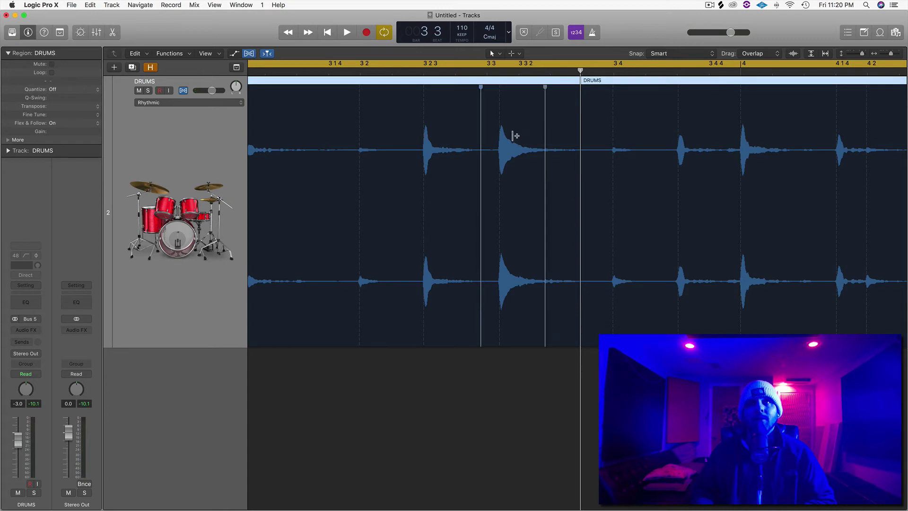
drag(495, 129, 489, 130)
key(space)
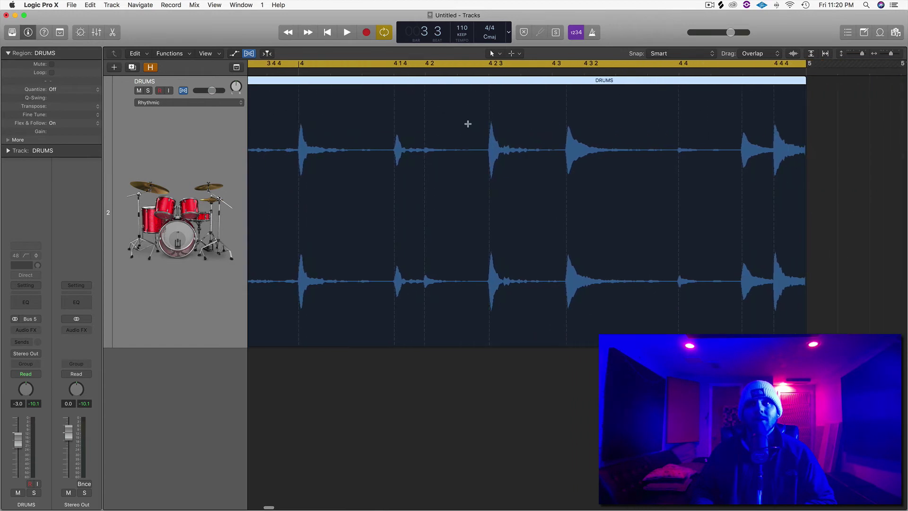
click(468, 124)
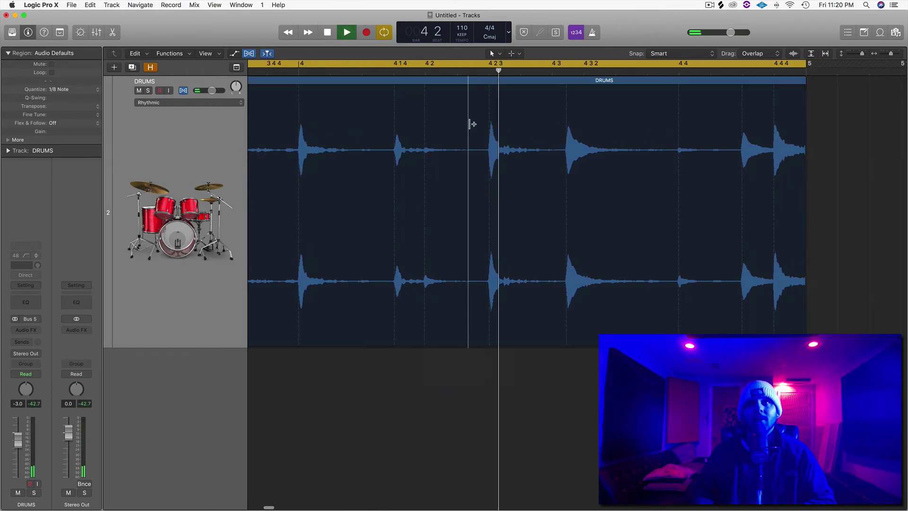
- Move the bar 4 snare onto the grid, then zoom out and play the whole loop
click(543, 138)
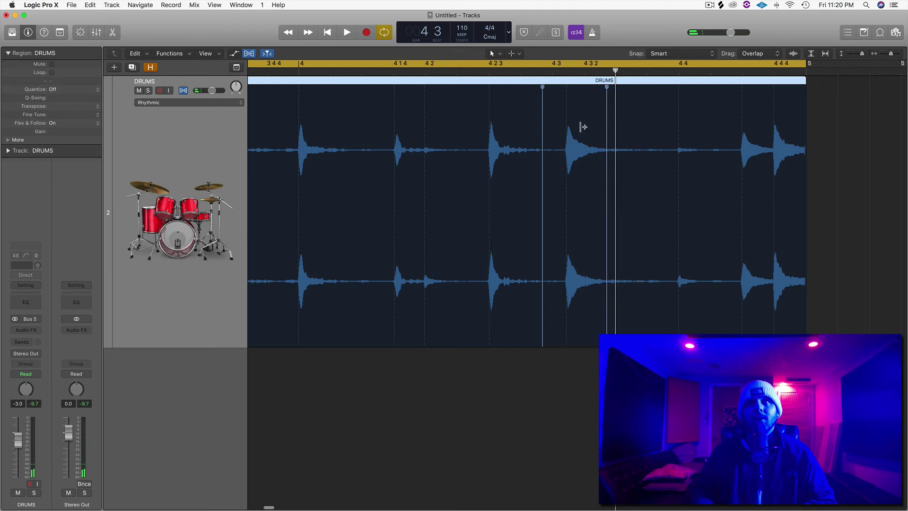
drag(566, 130, 552, 131)
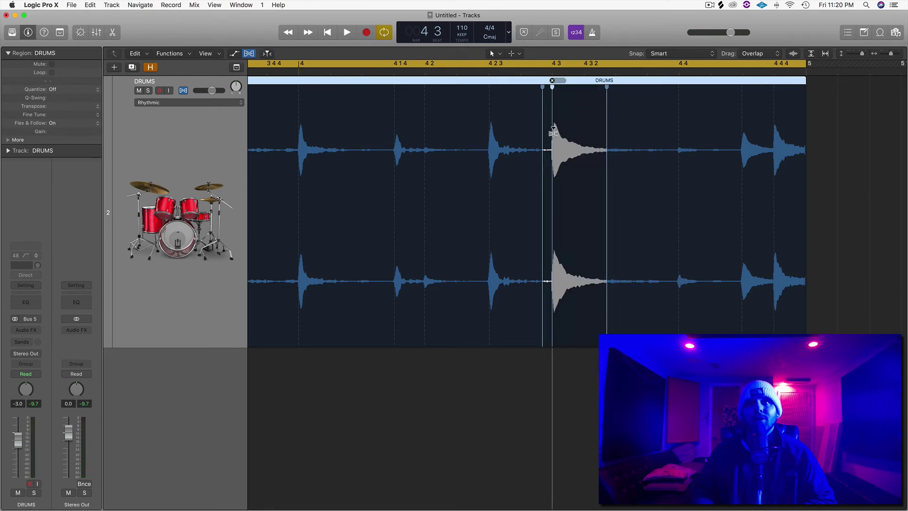
key(super+Left)
key(super+Left)
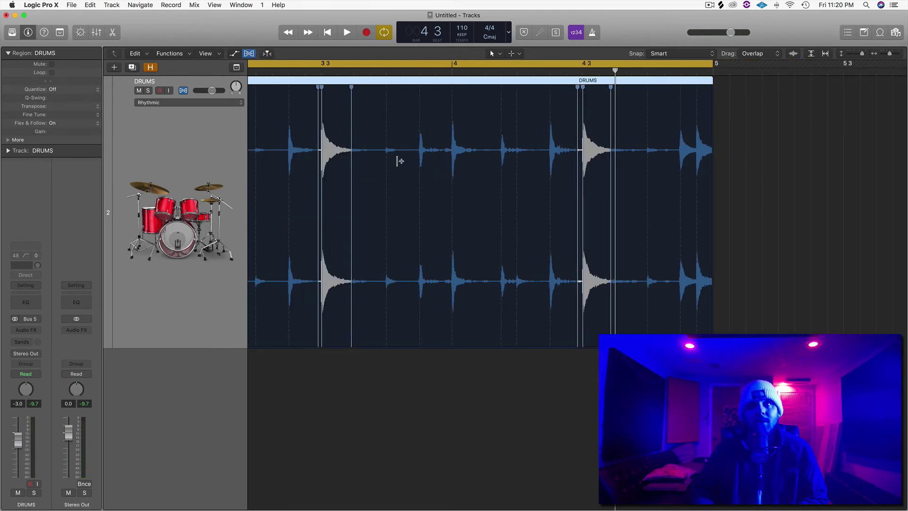
key(space)
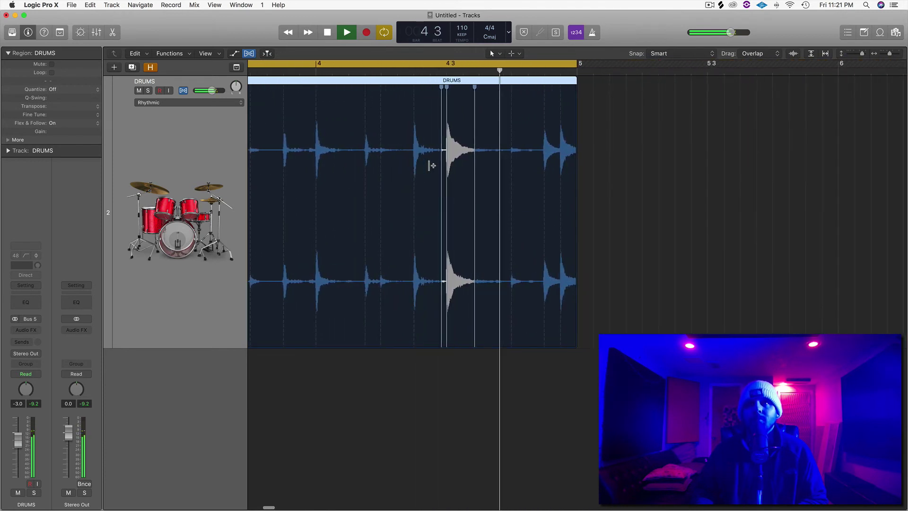
- Stop playback, return to the region start, and zoom in horizontally on bar 1
key(space)
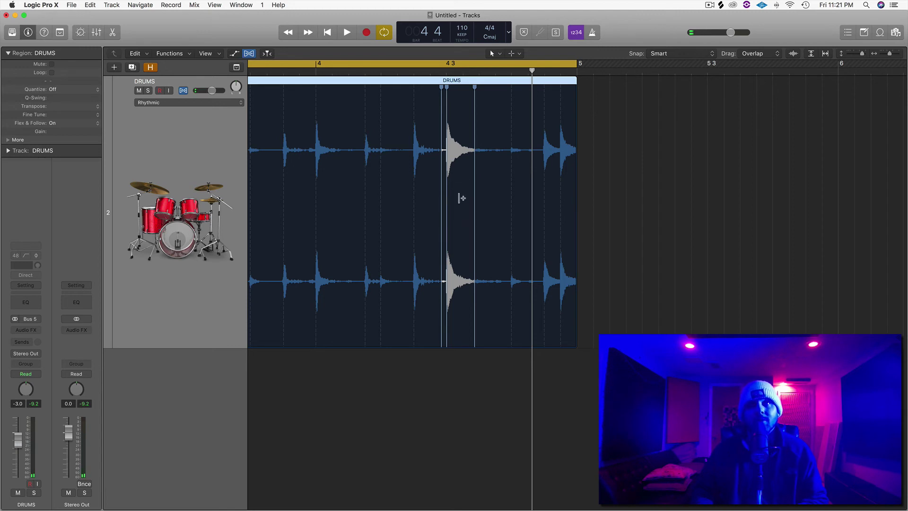
key(Return)
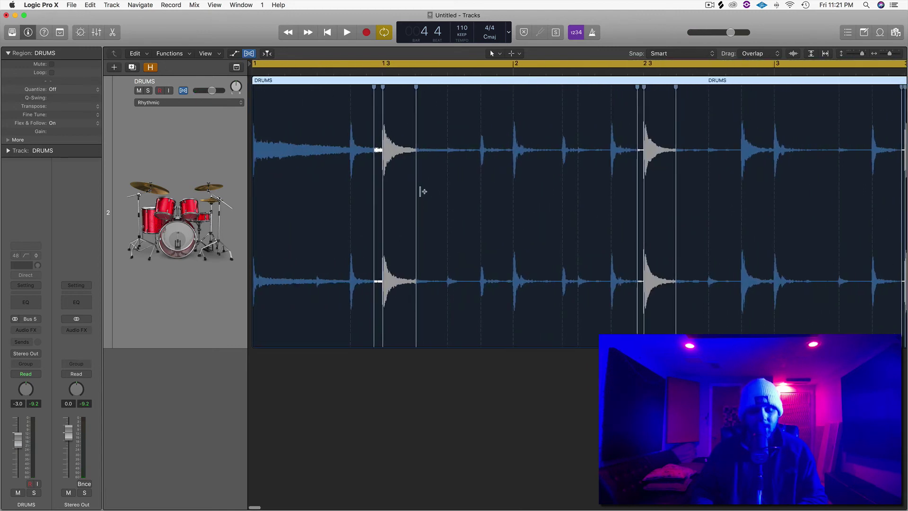
key(super+Right)
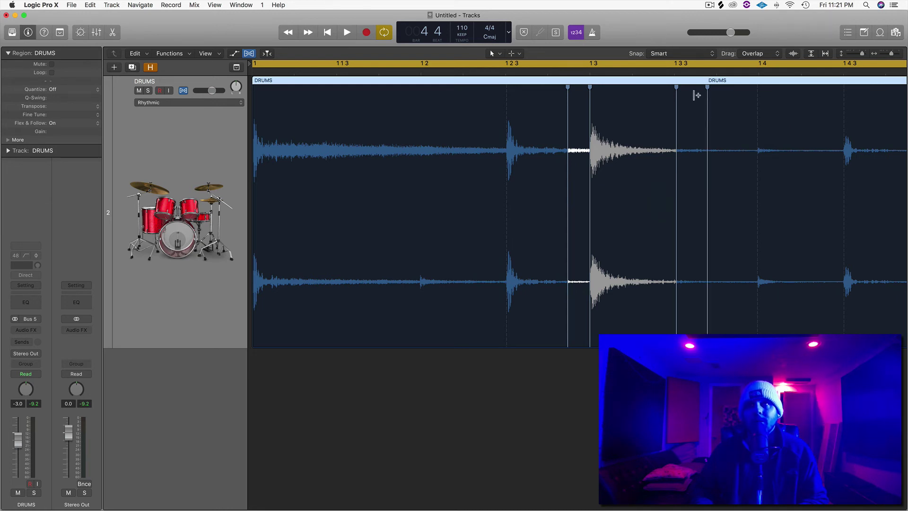
- Delete the surplus flex markers after the first and second snares, adding one where needed
click(677, 81)
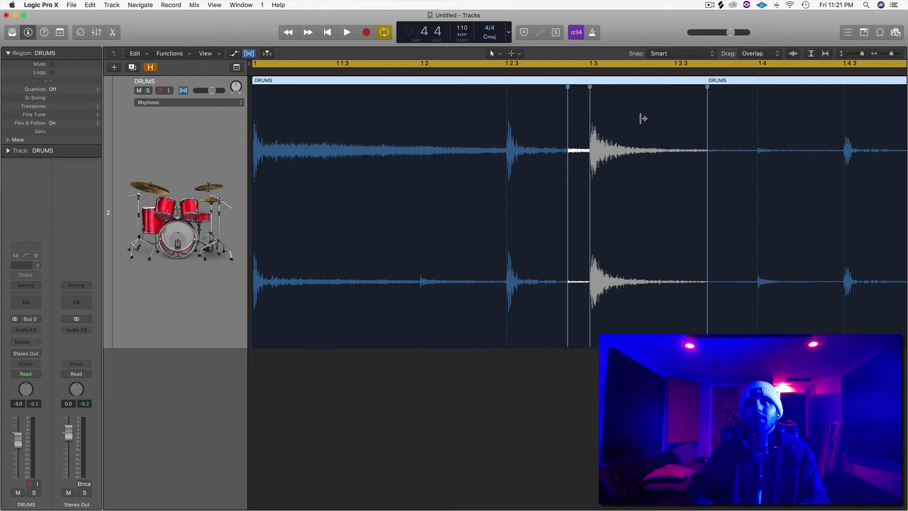
scroll(643, 118, right, 5)
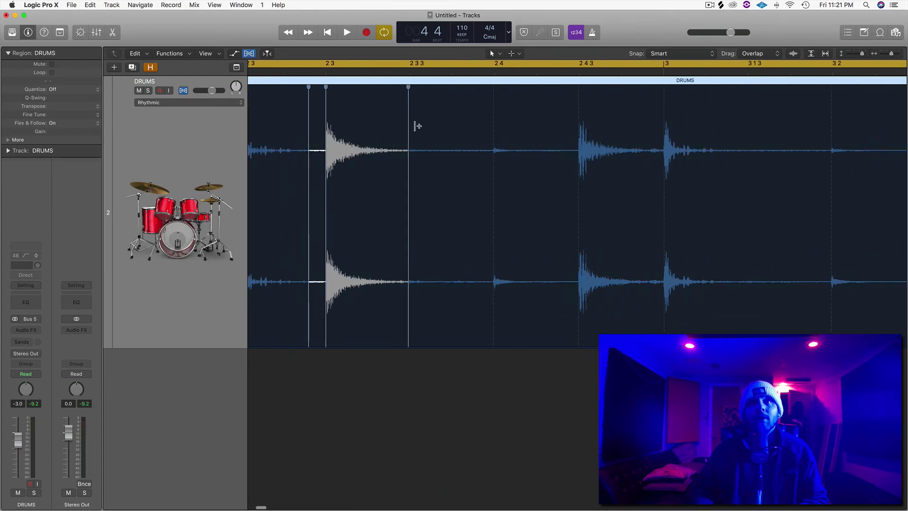
scroll(415, 126, left, 1)
click(439, 98)
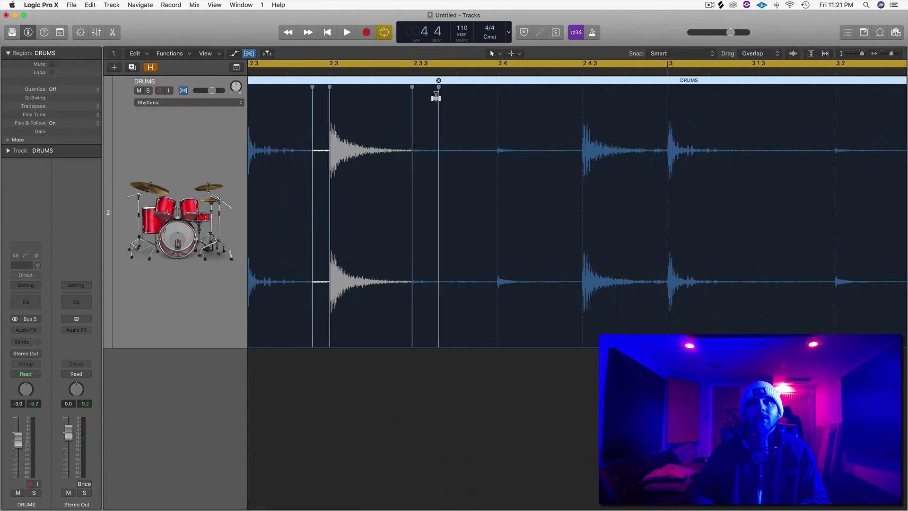
click(413, 81)
- Remove the extra markers after the third and last snares, then play the loop to check
scroll(463, 113, right, 8)
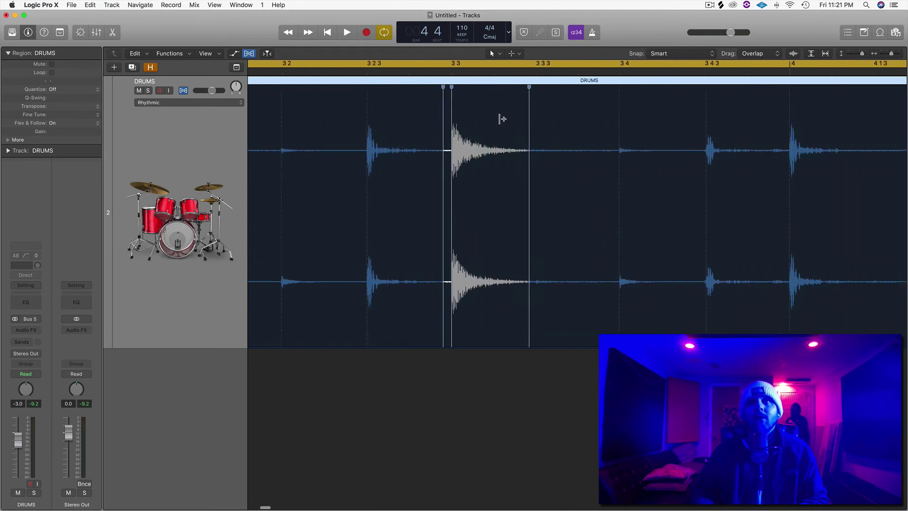
scroll(502, 119, right, 6)
click(506, 81)
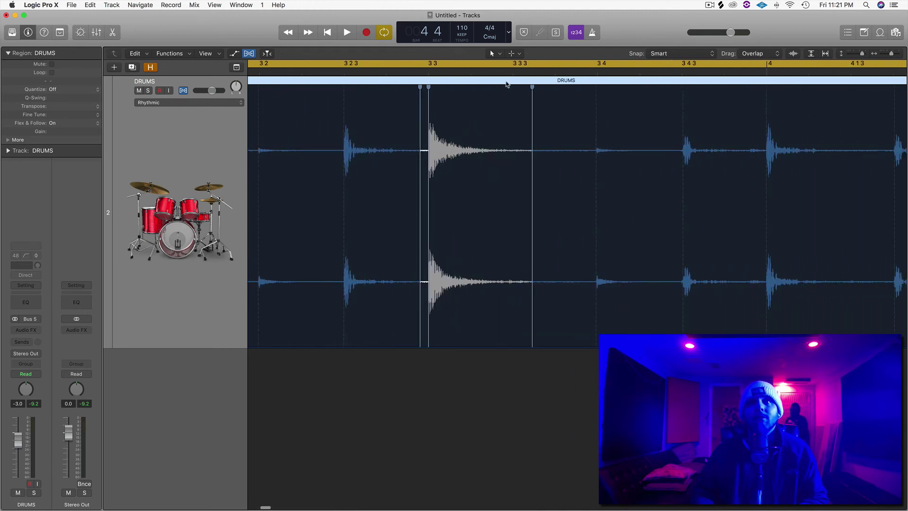
scroll(506, 109, right, 15)
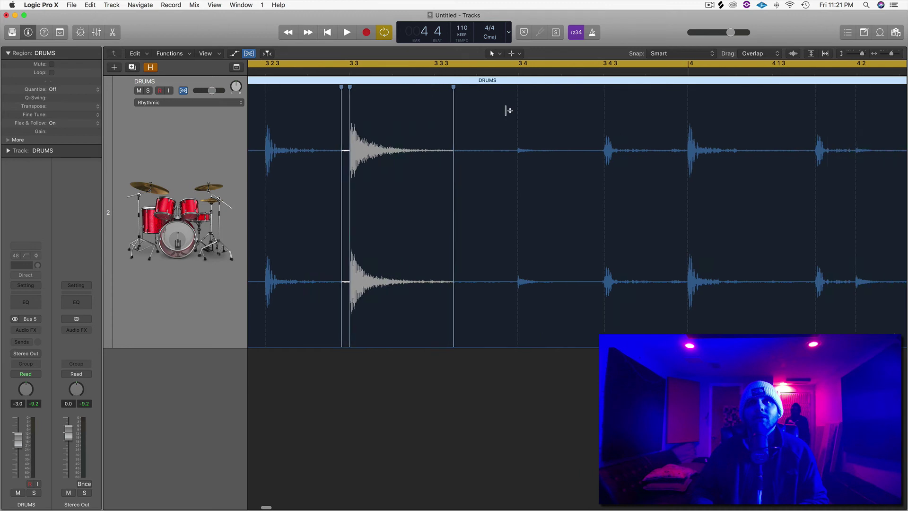
click(680, 119)
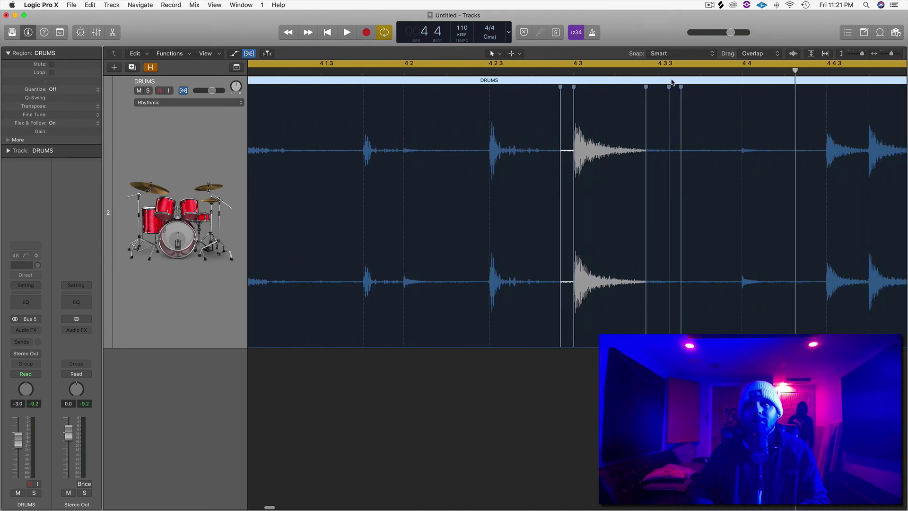
click(646, 83)
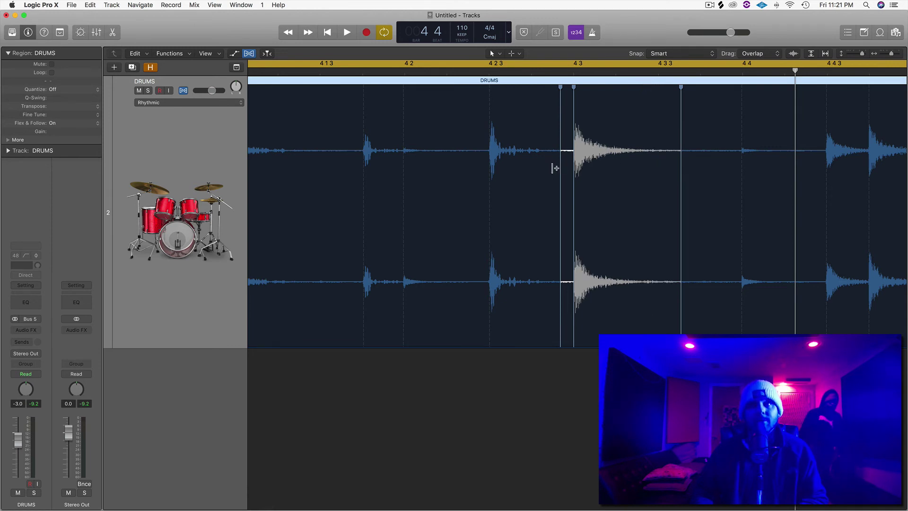
scroll(520, 166, down, 3)
scroll(501, 165, left, 15)
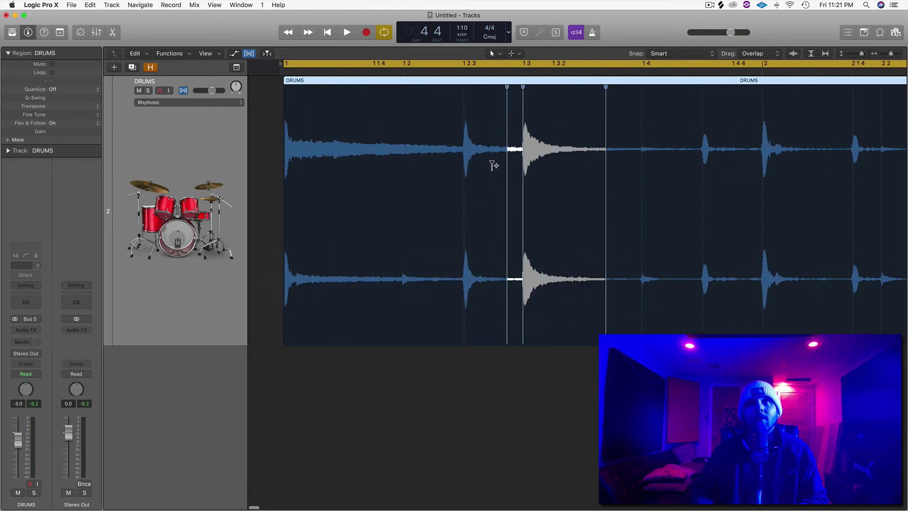
key(space)
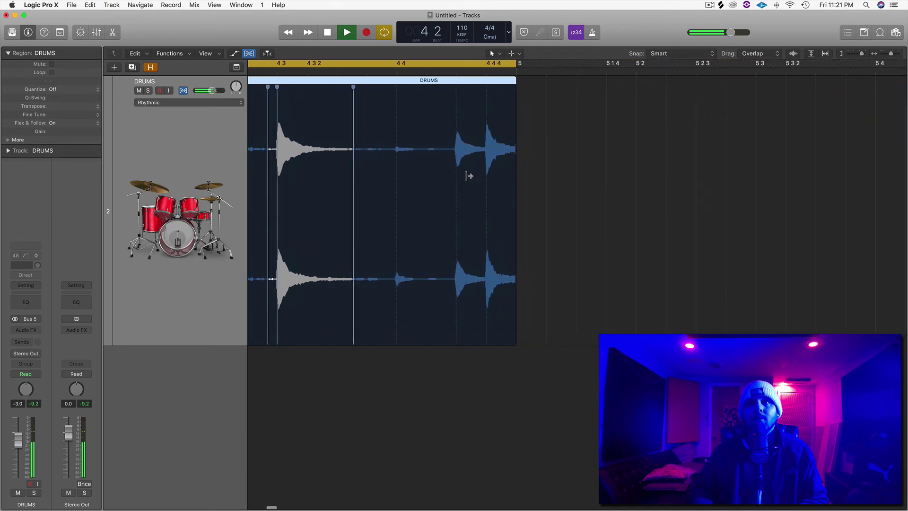
- Stop playback and zoom out so the full four-bar DRUMS region fits the Tracks area
key(space)
scroll(463, 176, down, 5)
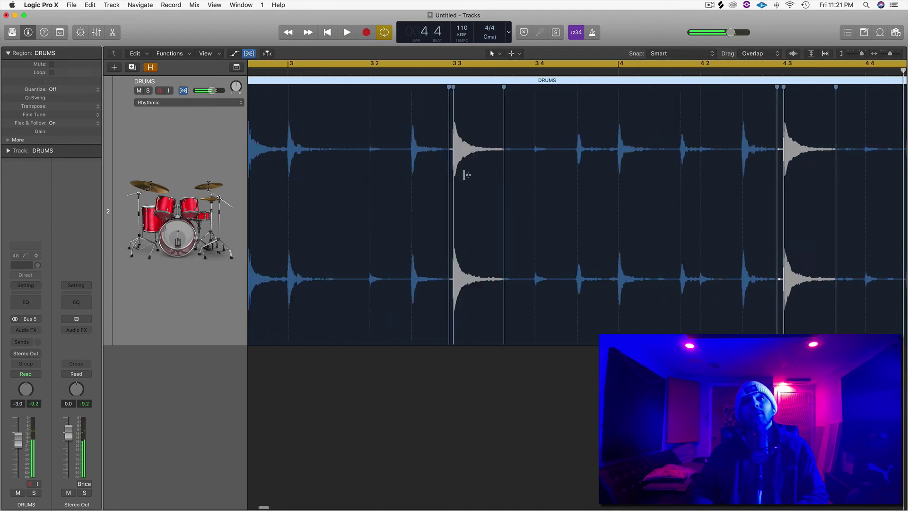
scroll(463, 176, down, 1)
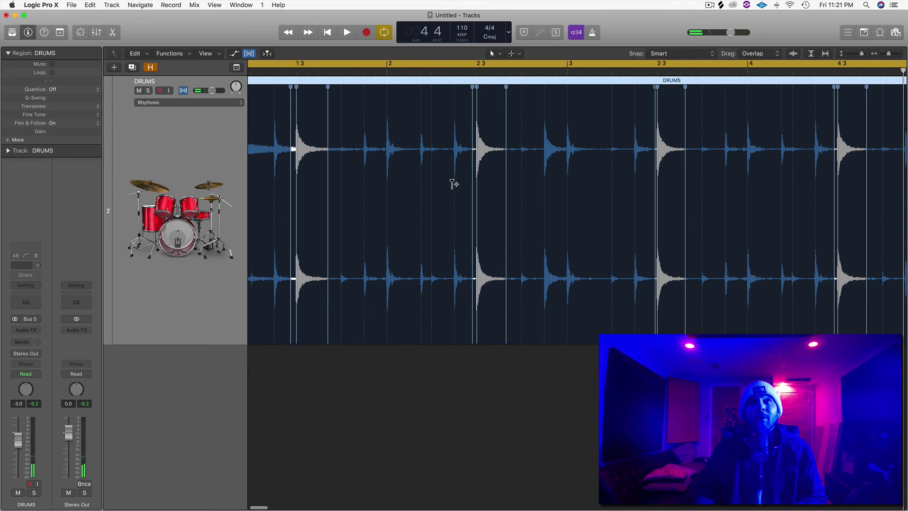
scroll(454, 184, down, 4)
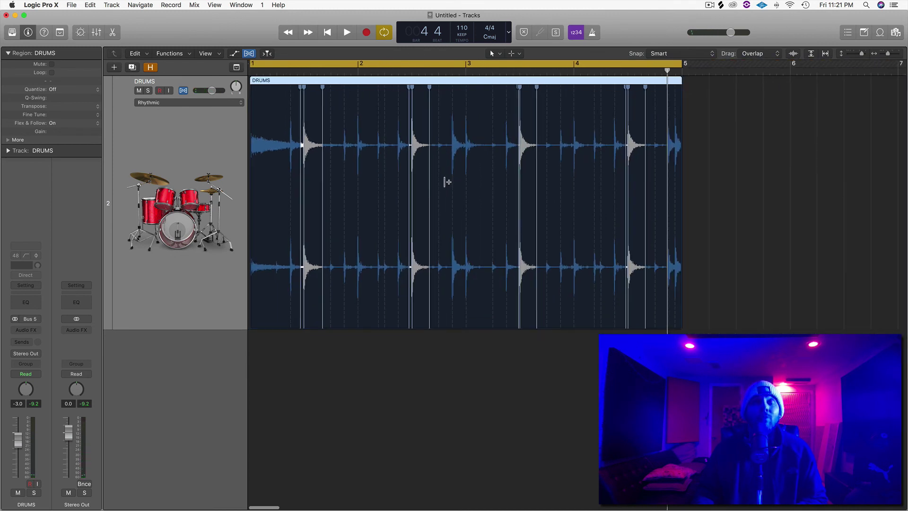
scroll(448, 181, left, 1)
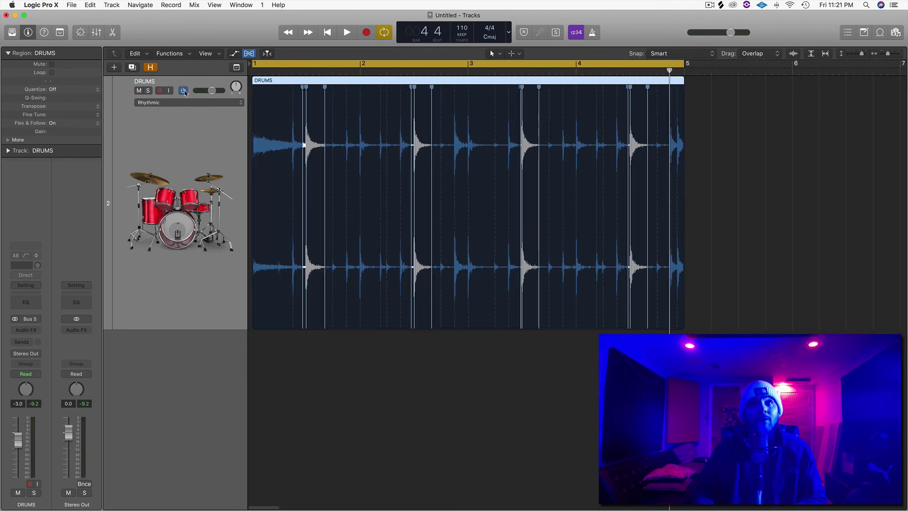
click(184, 90)
key(space)
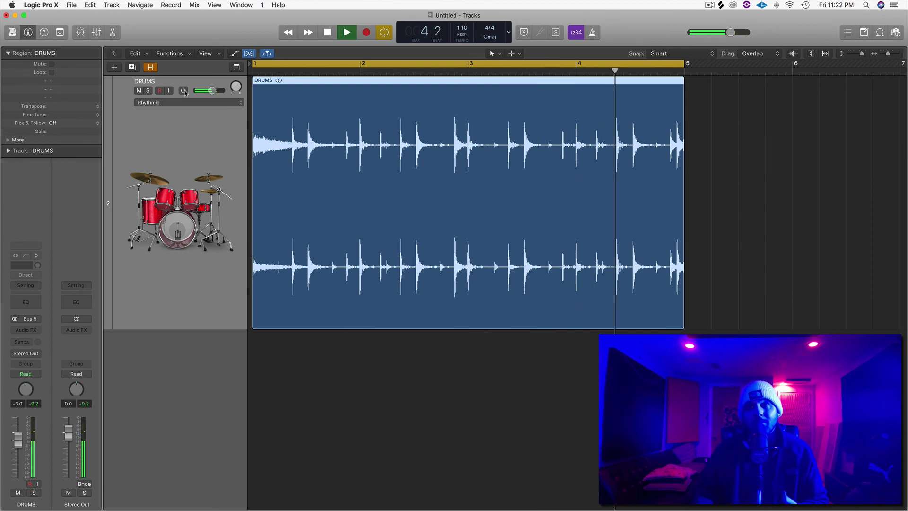
key(space)
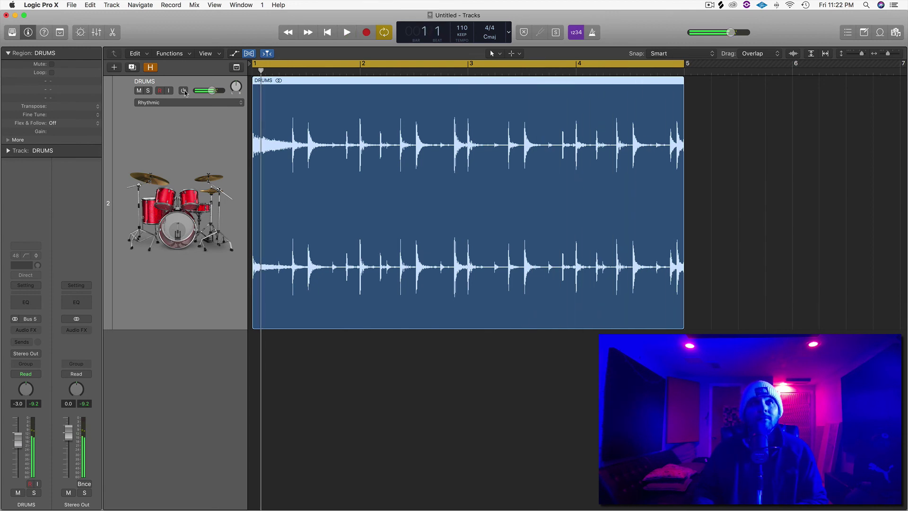
click(184, 91)
key(space)
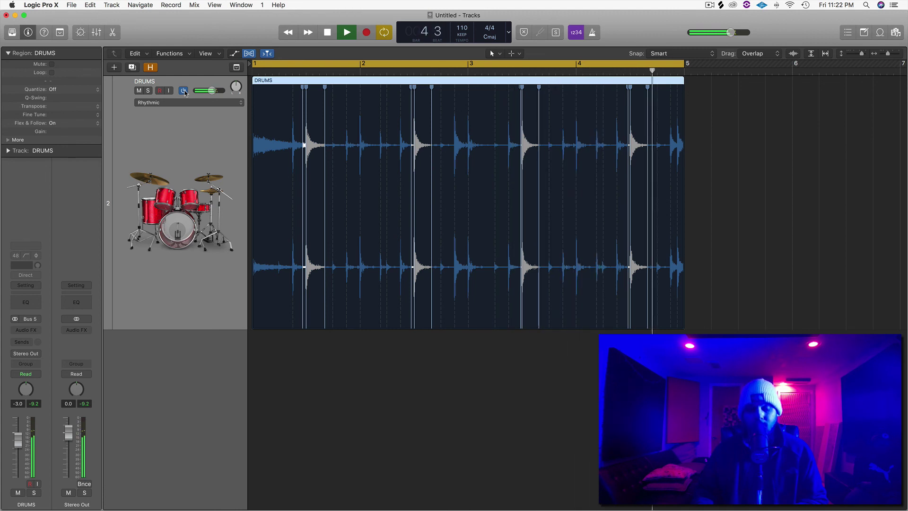
key(space)
- Show the DRUMS track's volume automation, then hide Flex view so the region shows a plain waveform
key(a)
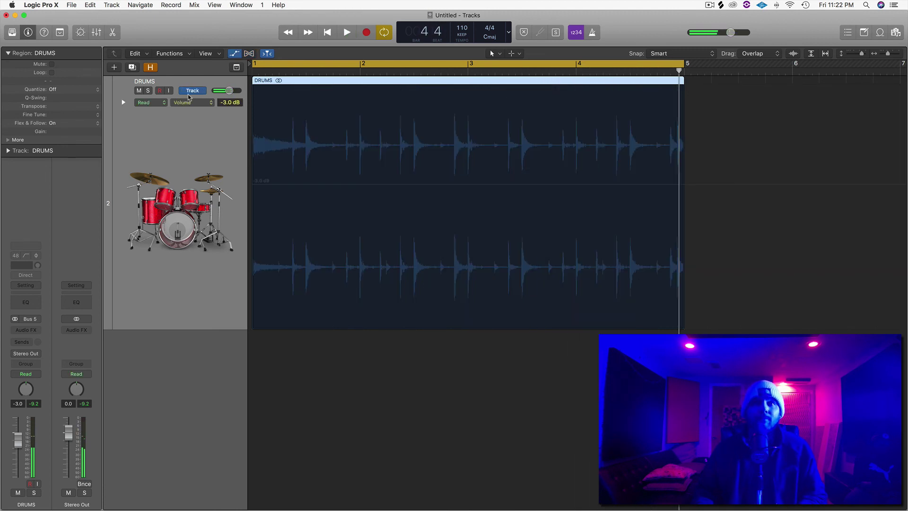
key(super+f)
key(super+f)
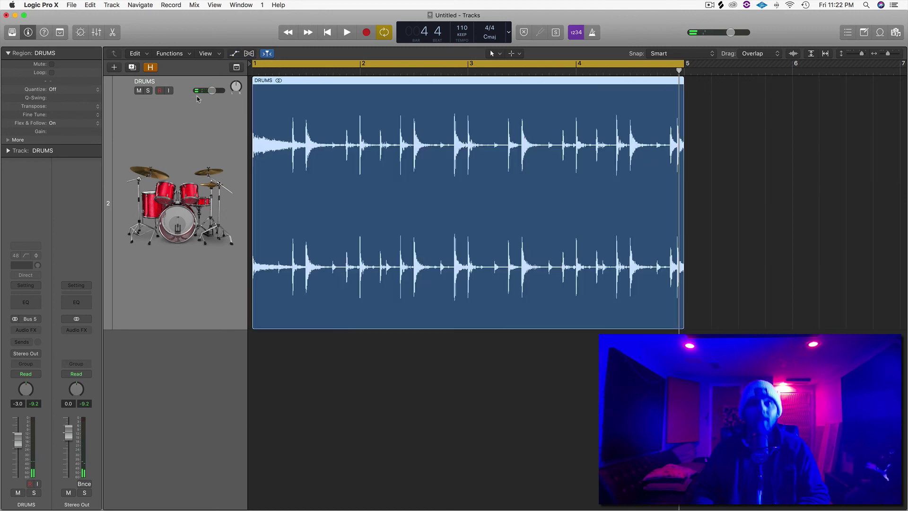